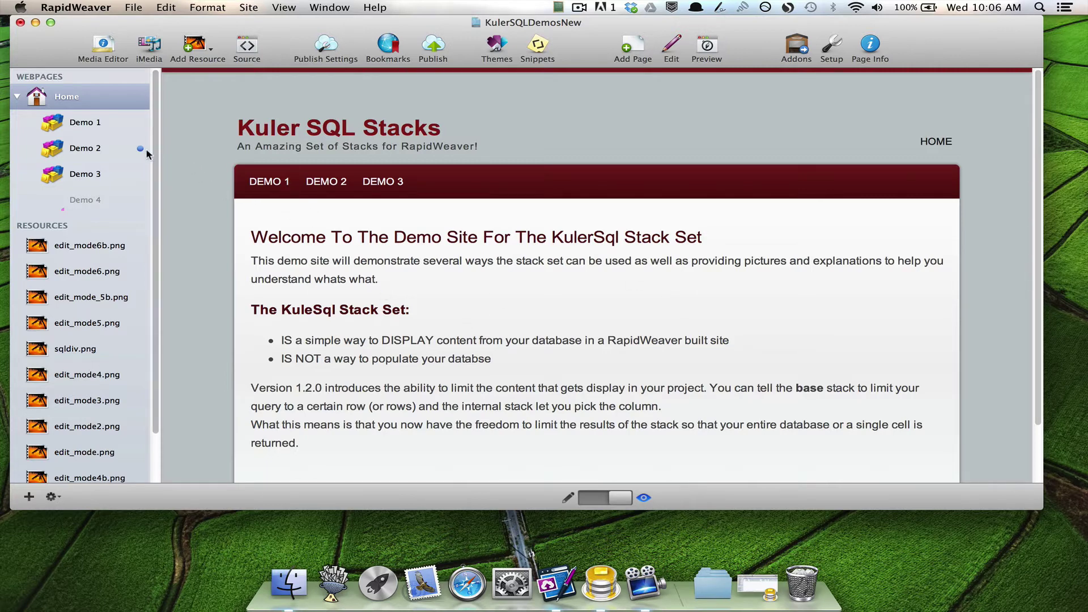
Preview the Demo 2 directory page and scroll through its list of presidents
left_click(94, 151)
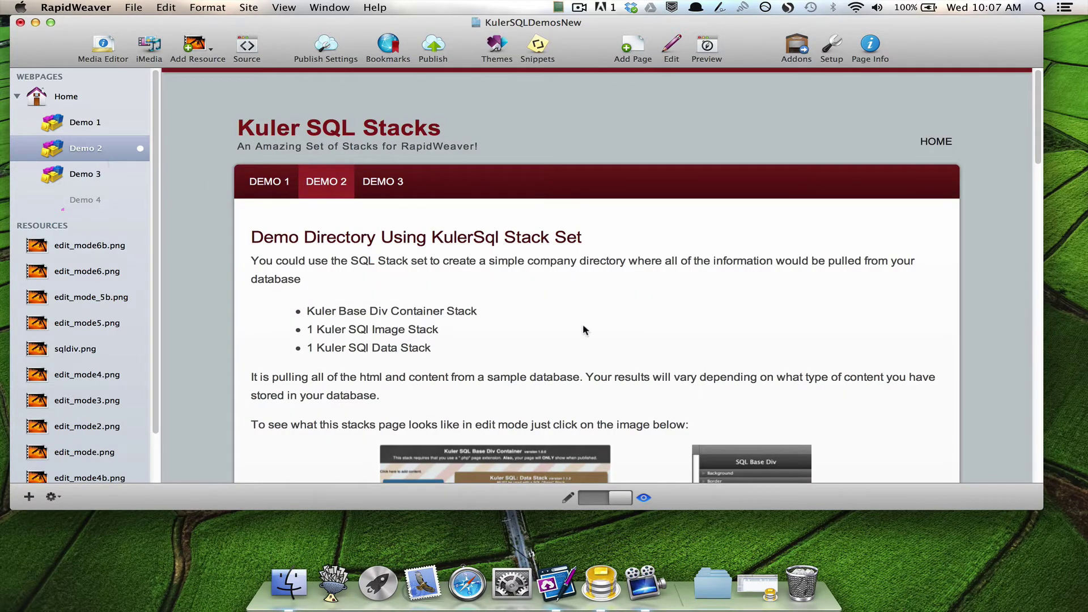
scroll(584, 327, "down", 5)
scroll(584, 328, "down", 3)
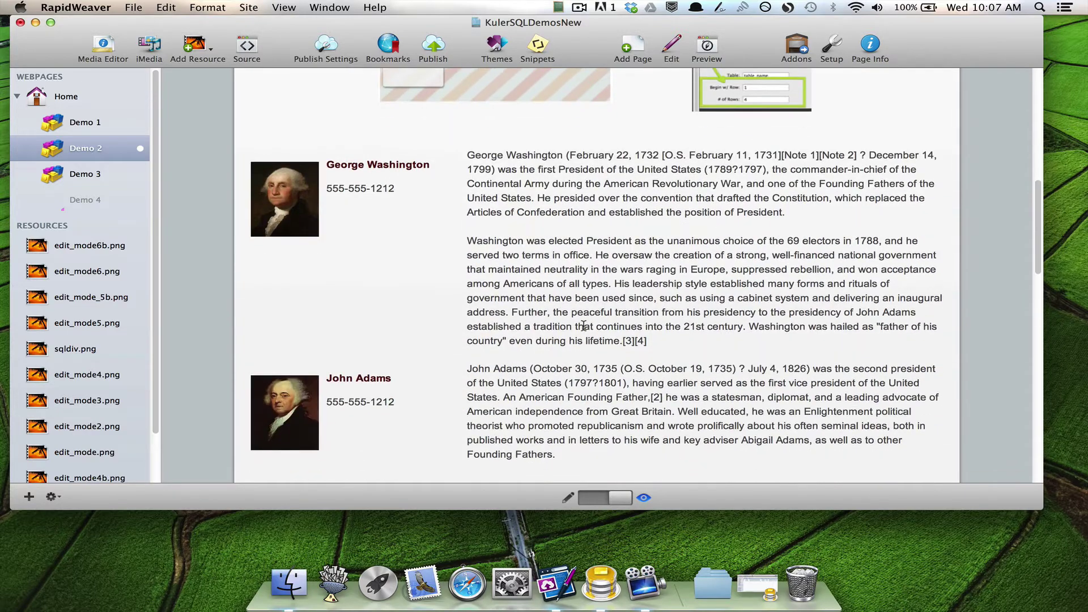
scroll(584, 327, "down", 2)
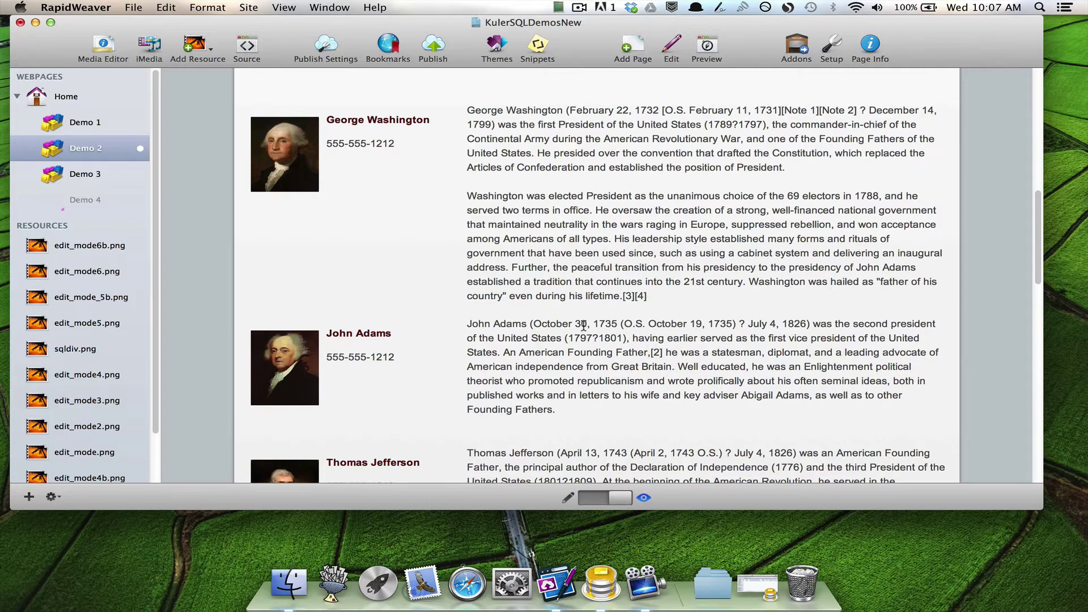
scroll(584, 327, "down", 12)
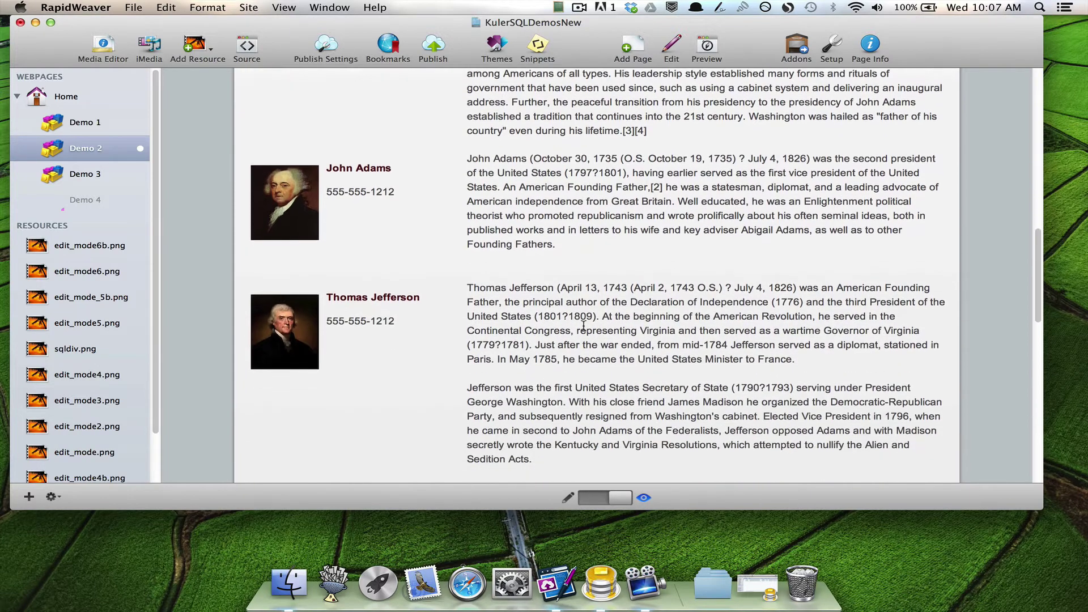
scroll(584, 327, "down", 8)
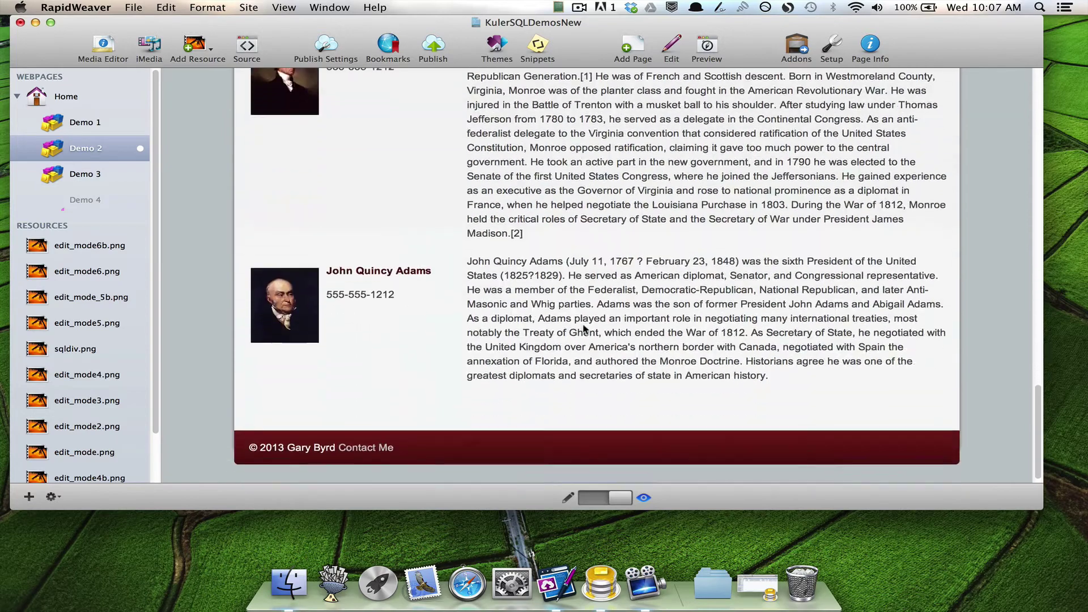
scroll(584, 327, "up", 15)
scroll(584, 322, "up", 6)
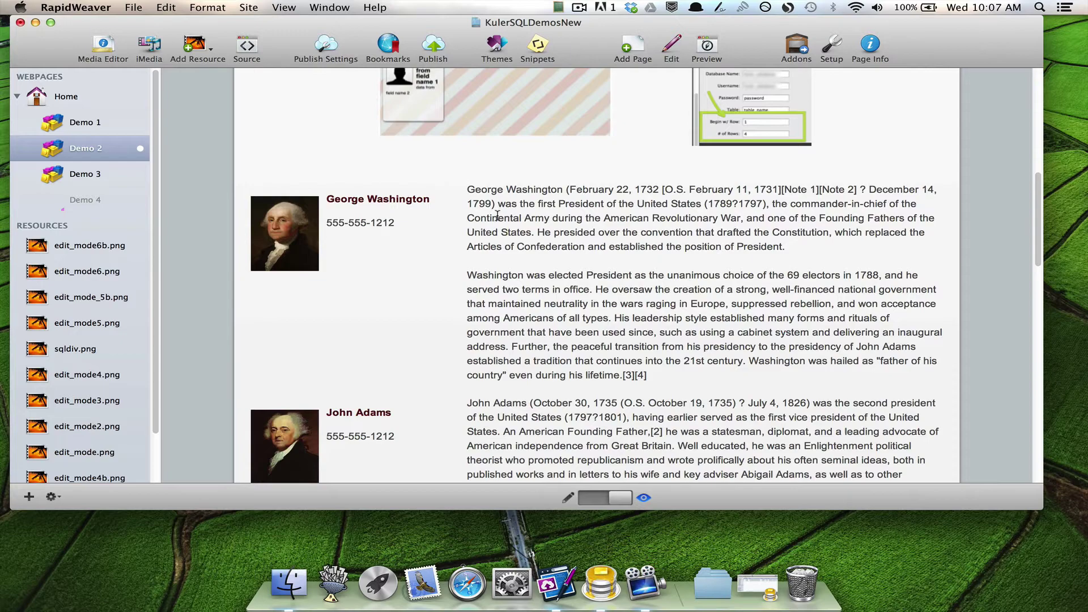
Scroll the preview once more, then restore the minimized Sequel Pro table window
scroll(584, 326, "down", 5)
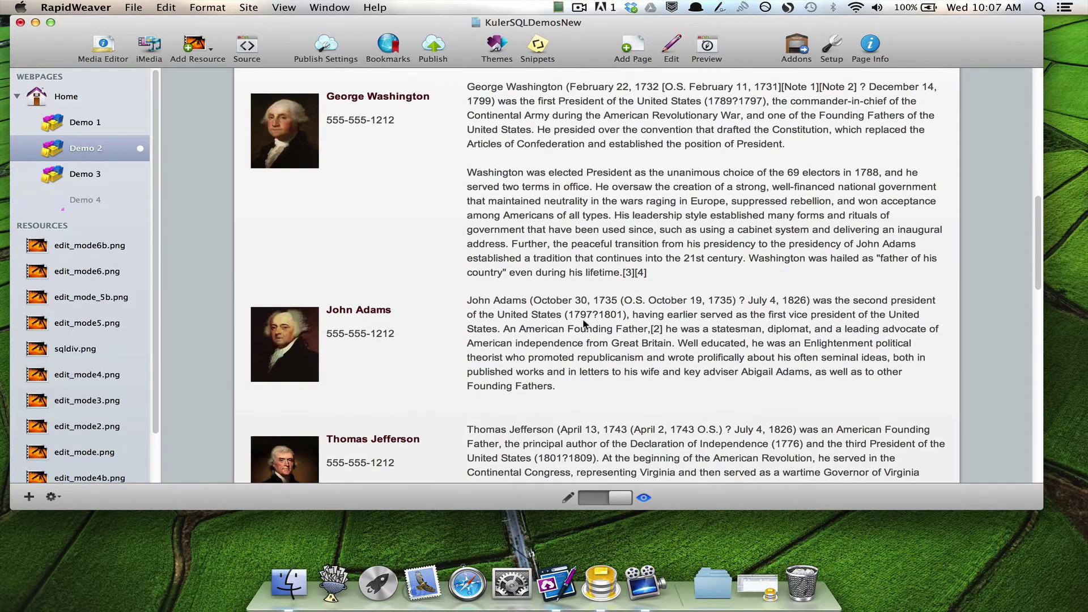
scroll(584, 324, "down", 15)
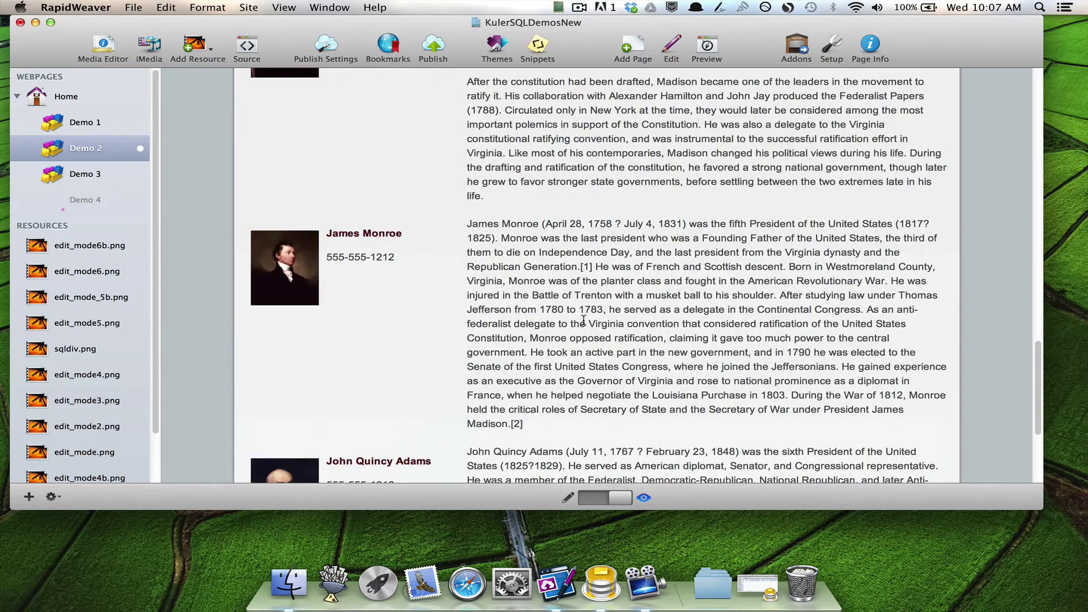
scroll(584, 324, "down", 1)
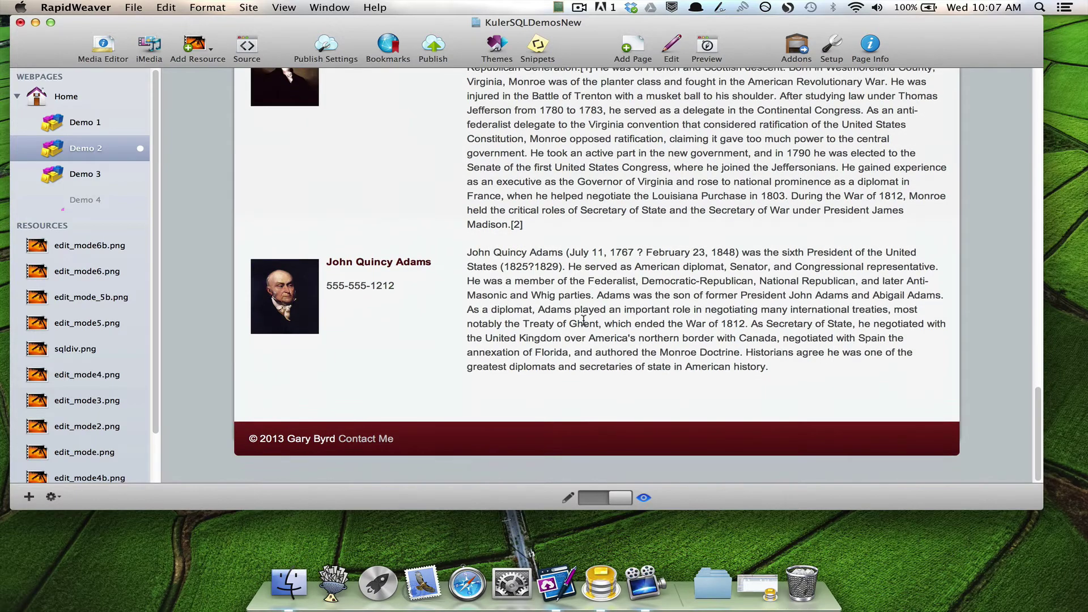
scroll(584, 321, "up", 4)
left_click(759, 584)
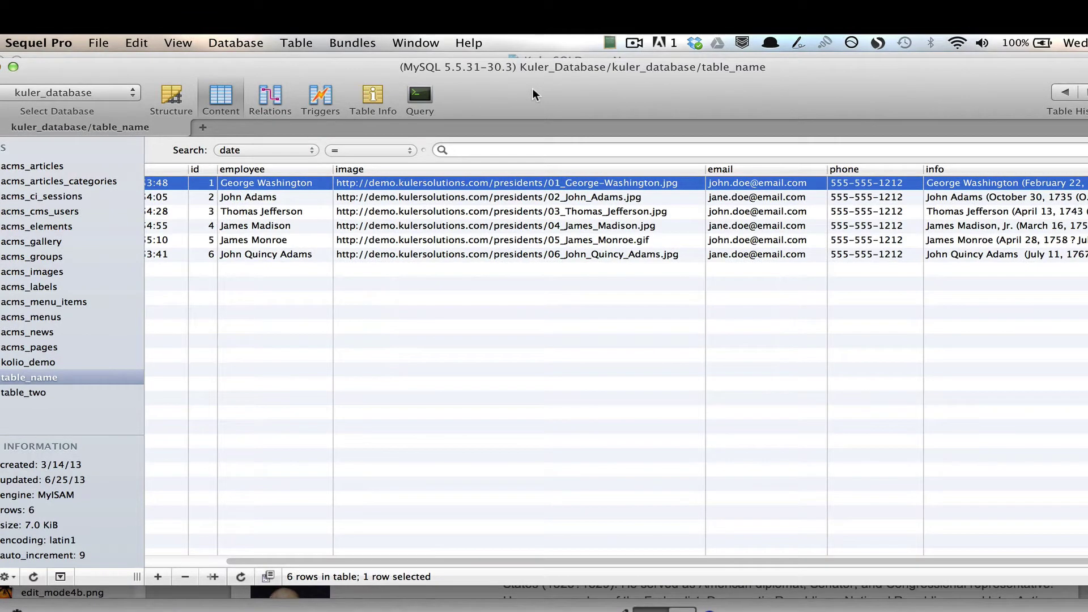
View George Washington's full image URL in the field viewer and cancel without changes
scroll(421, 307, "left", 1)
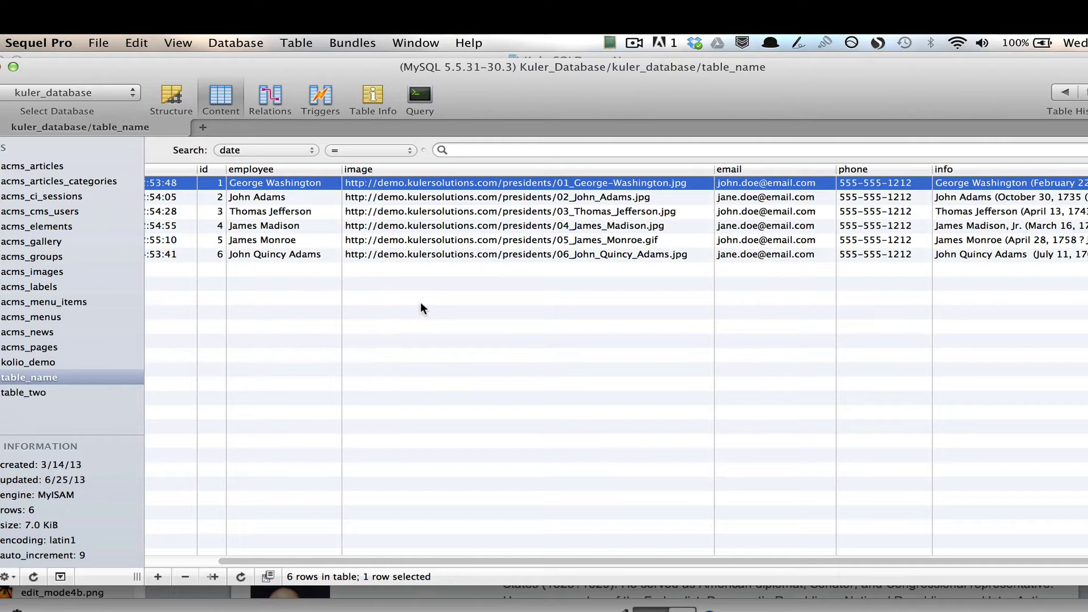
scroll(421, 306, "left", 5)
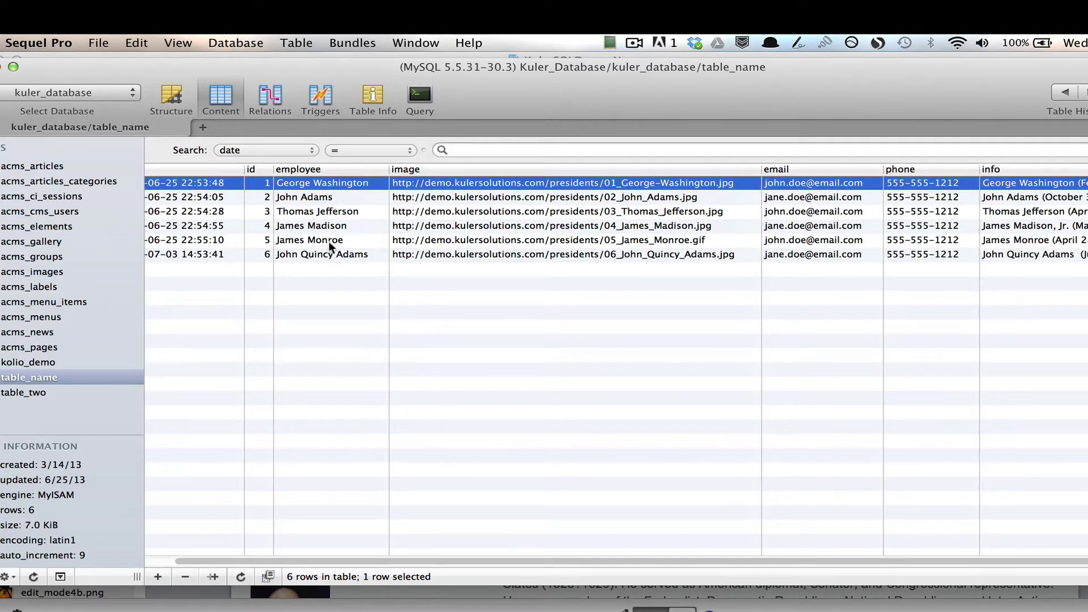
double_click(450, 185)
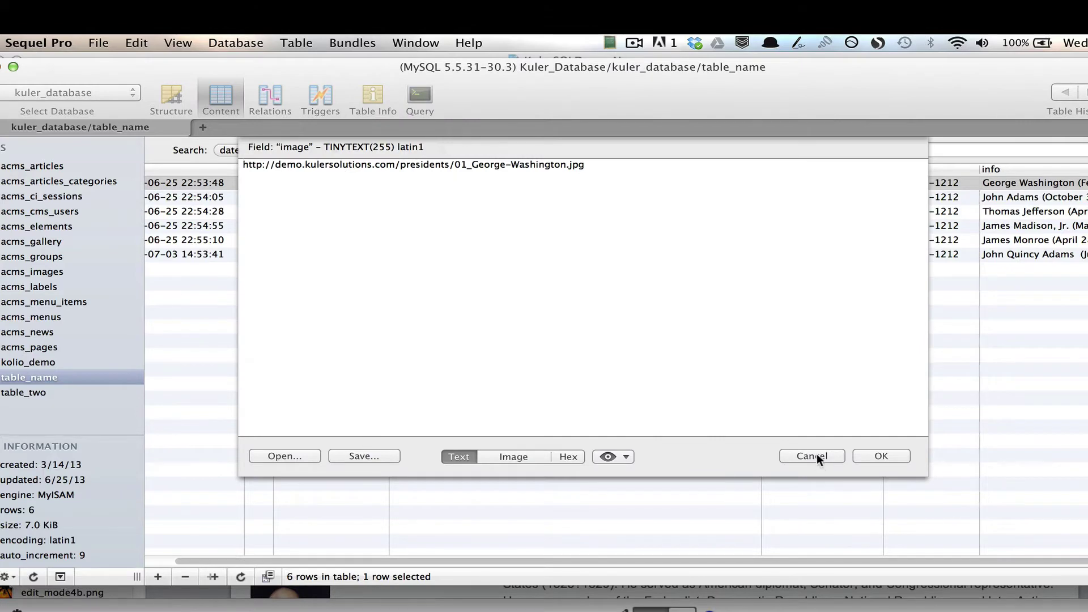
left_click(812, 456)
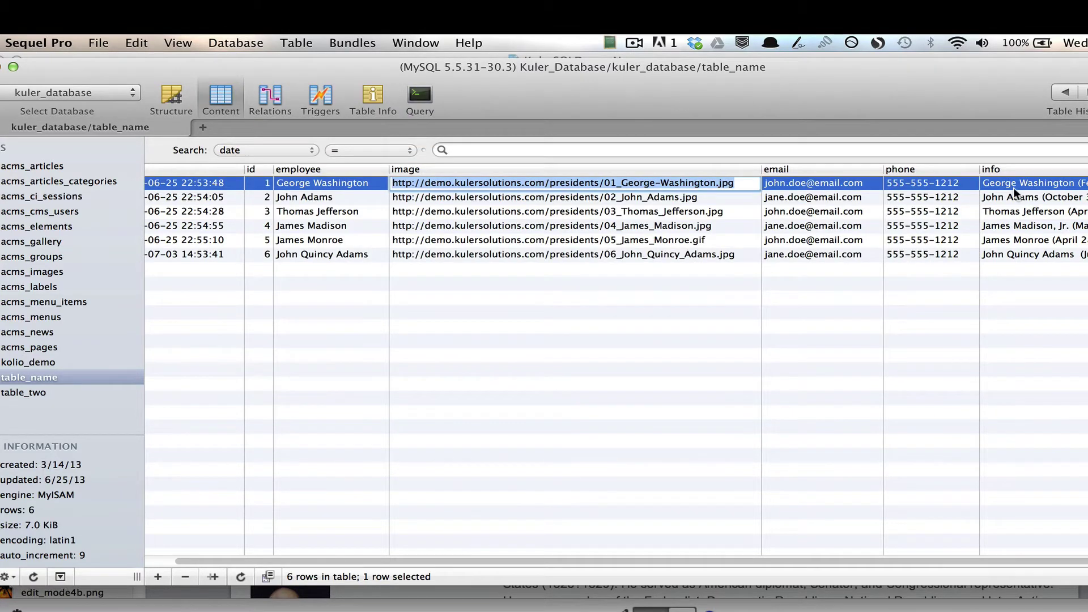
Stop editing the image cell, select the George Washington row, and switch back to RapidWeaver
left_click_drag(825, 101, 822, 105)
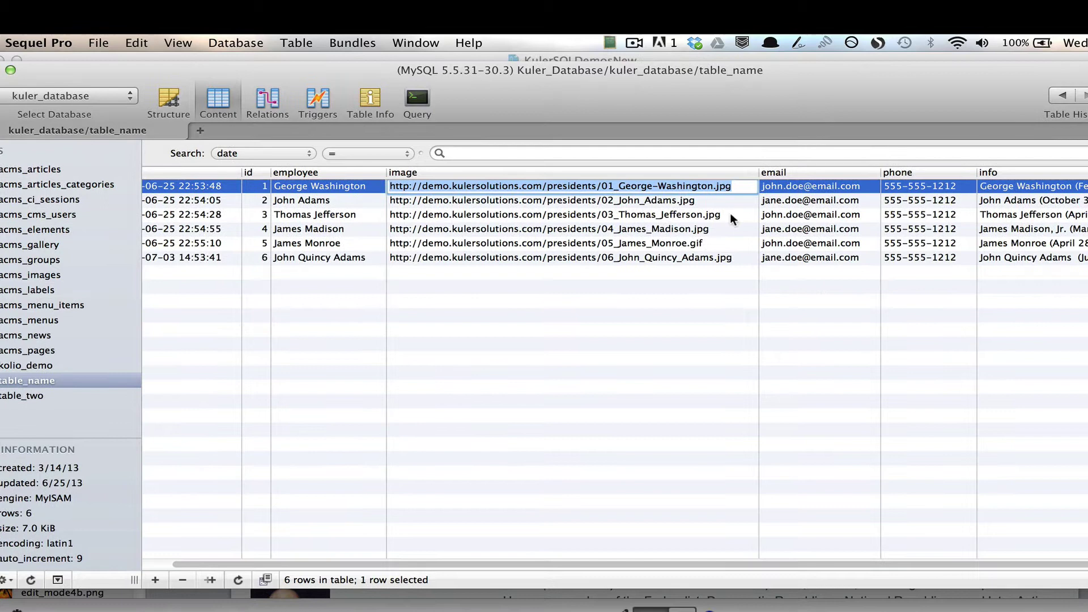
left_click(730, 312)
left_click(1009, 191)
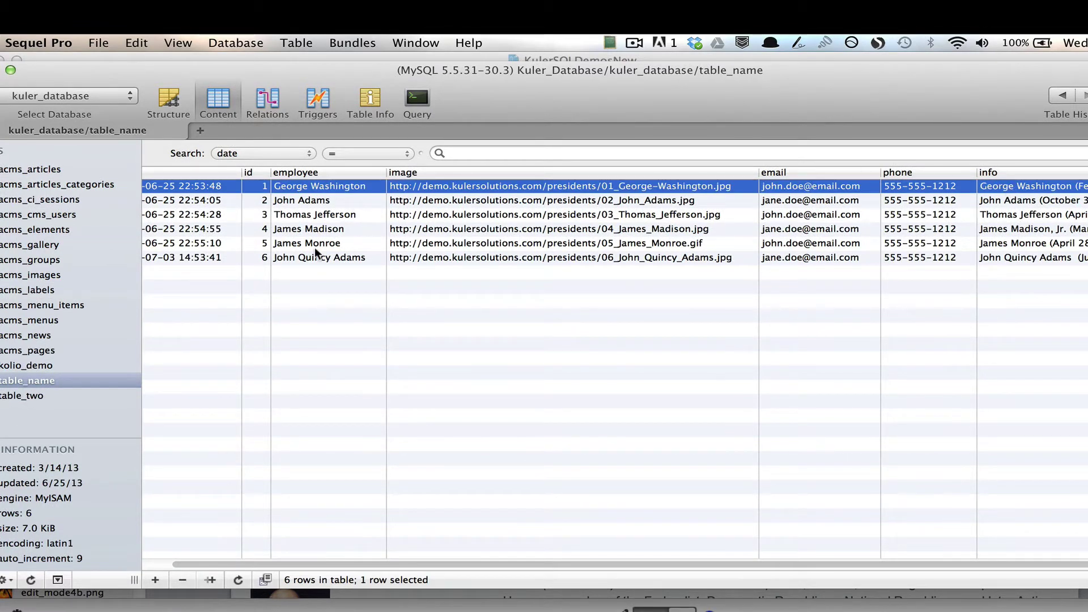
scroll(312, 252, "left", 3)
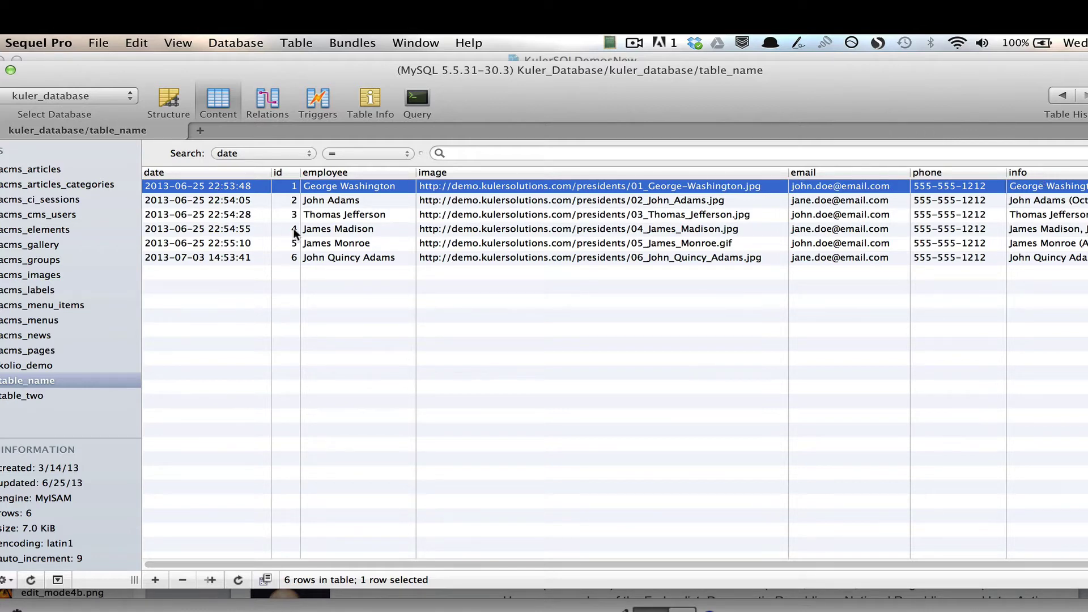
key("super+Tab")
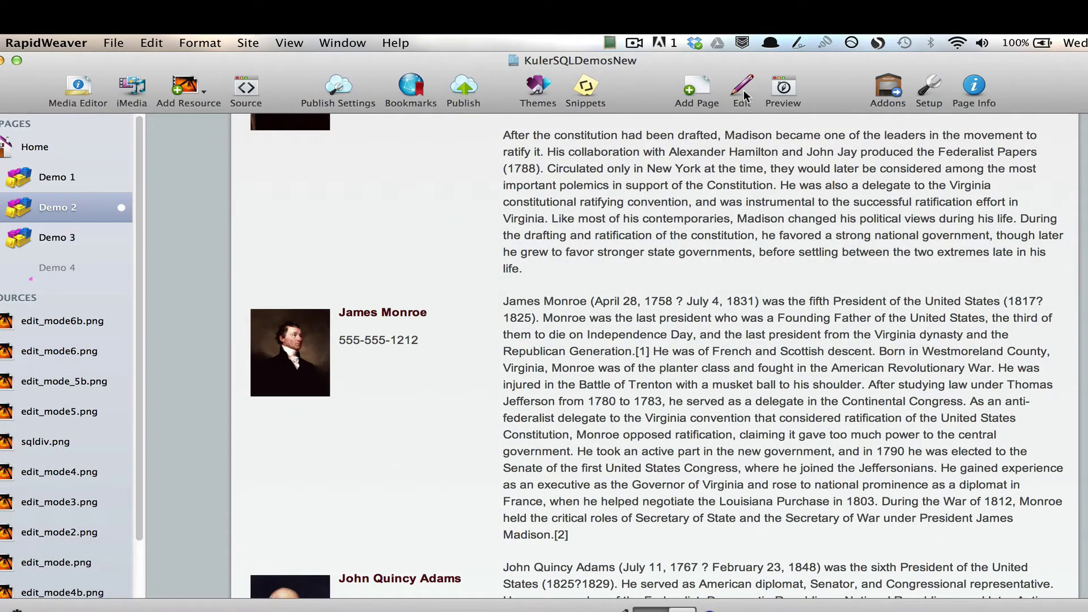
Put Demo 2 in edit mode and select the Kuler SQL Base Div Container to show table_name, row 0, 6 rows
left_click(744, 92)
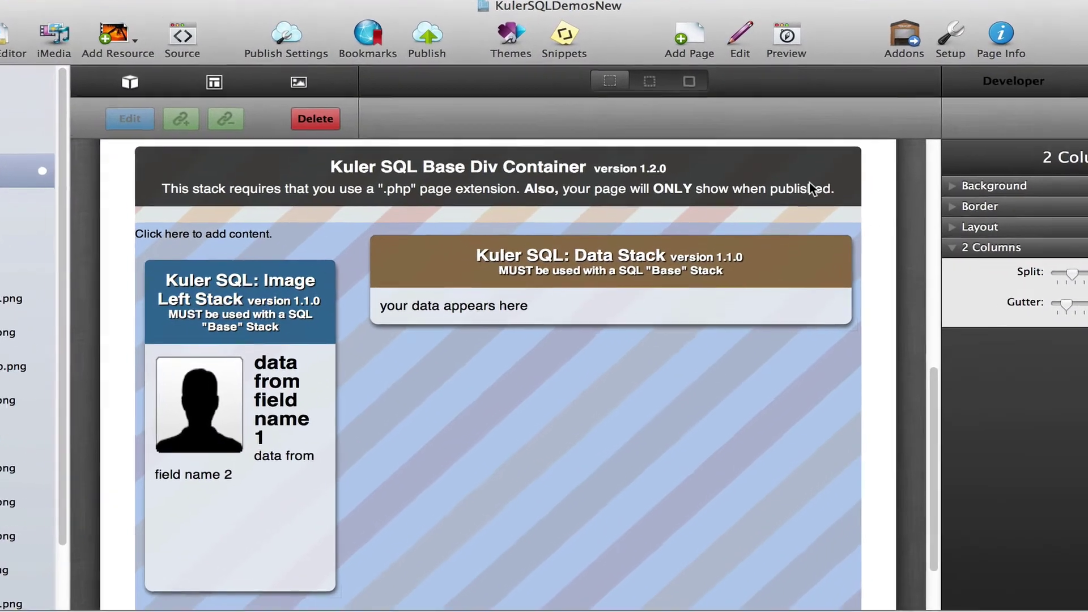
left_click(721, 188)
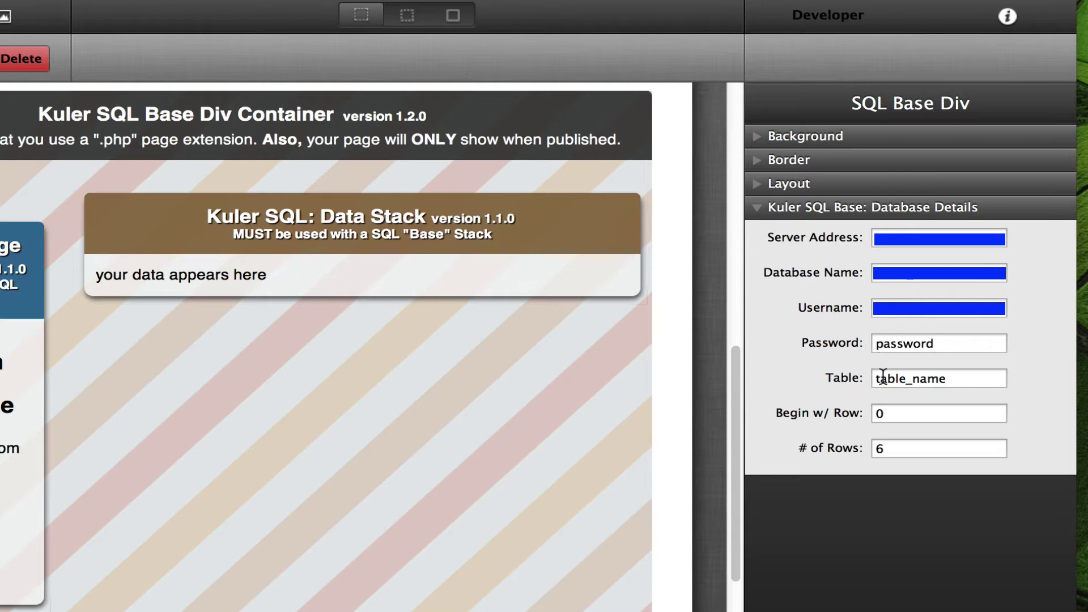
Place the caret in the SQL Base Div's Begin w/ Row field, currently row 0 with 6 rows
mouse_move(885, 376)
mouse_move(764, 238)
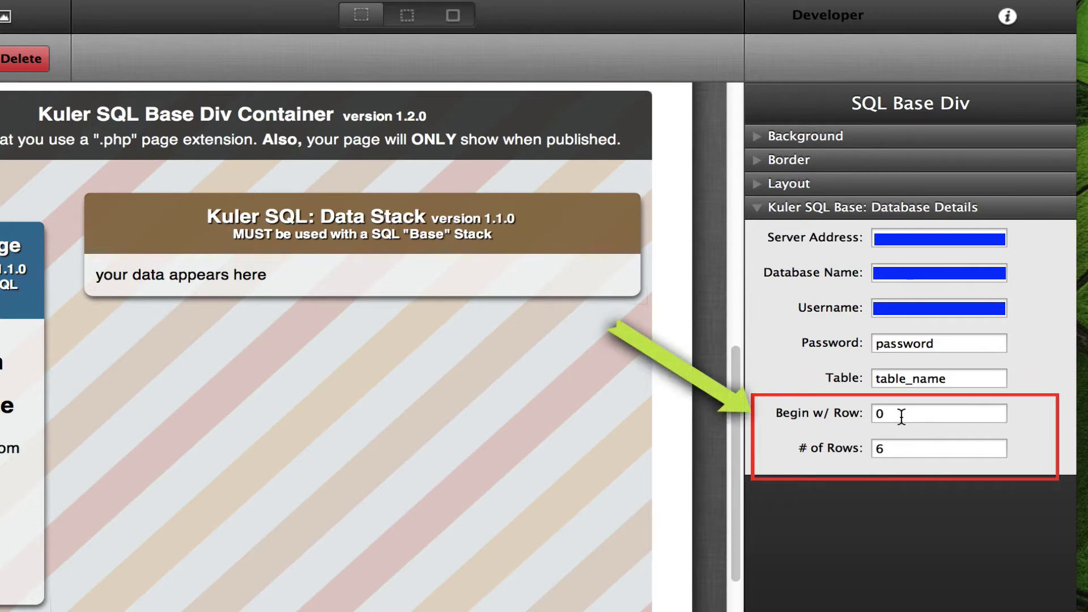
mouse_move(902, 417)
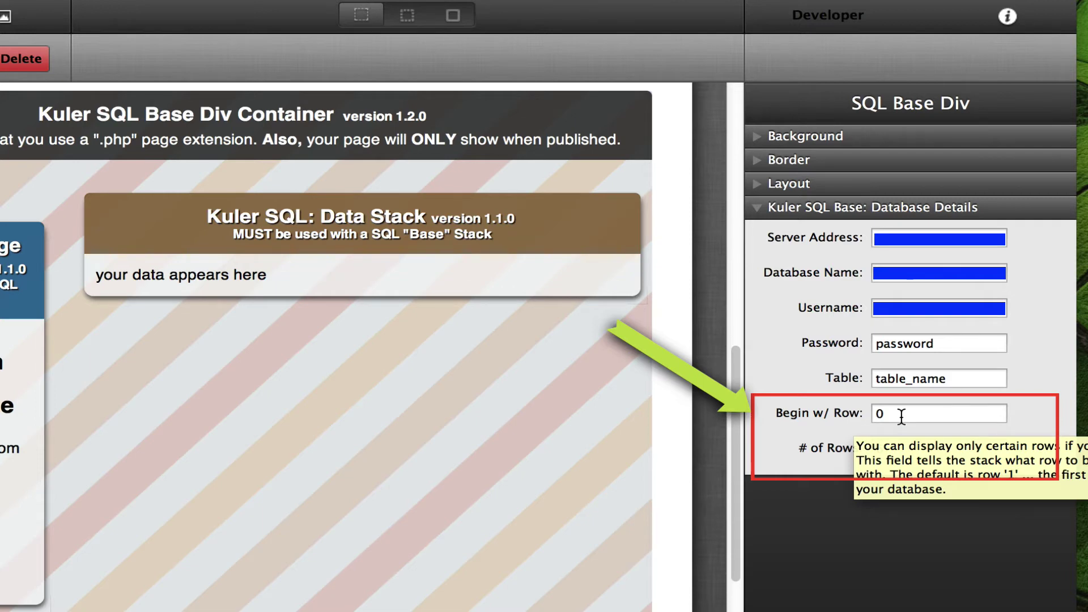
left_click(902, 417)
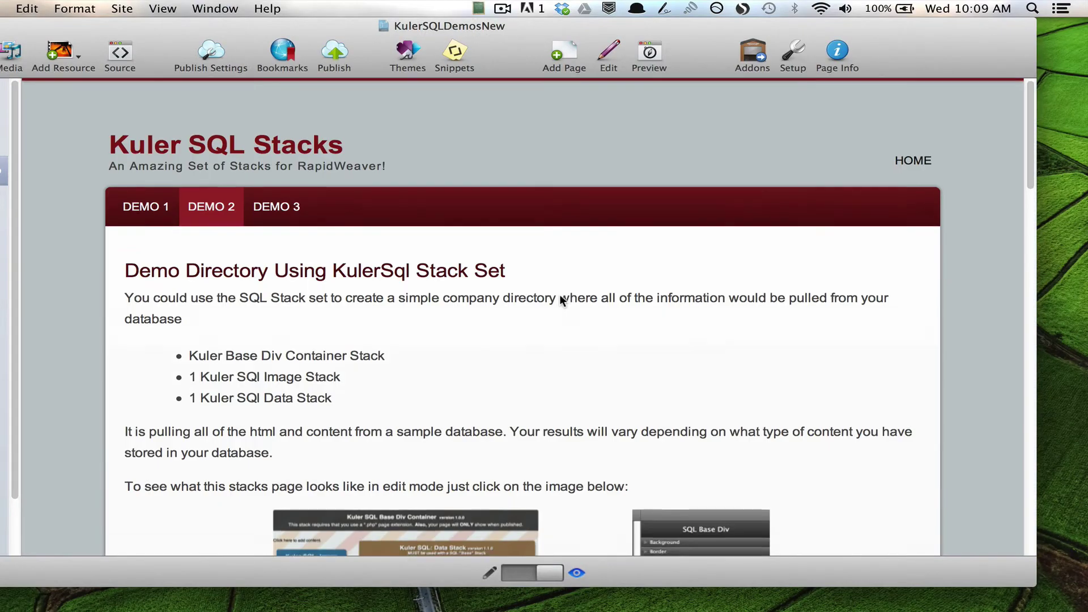
Return to edit mode and set the SQL Base Div's # of Rows to 2
scroll(560, 296, "down", 10)
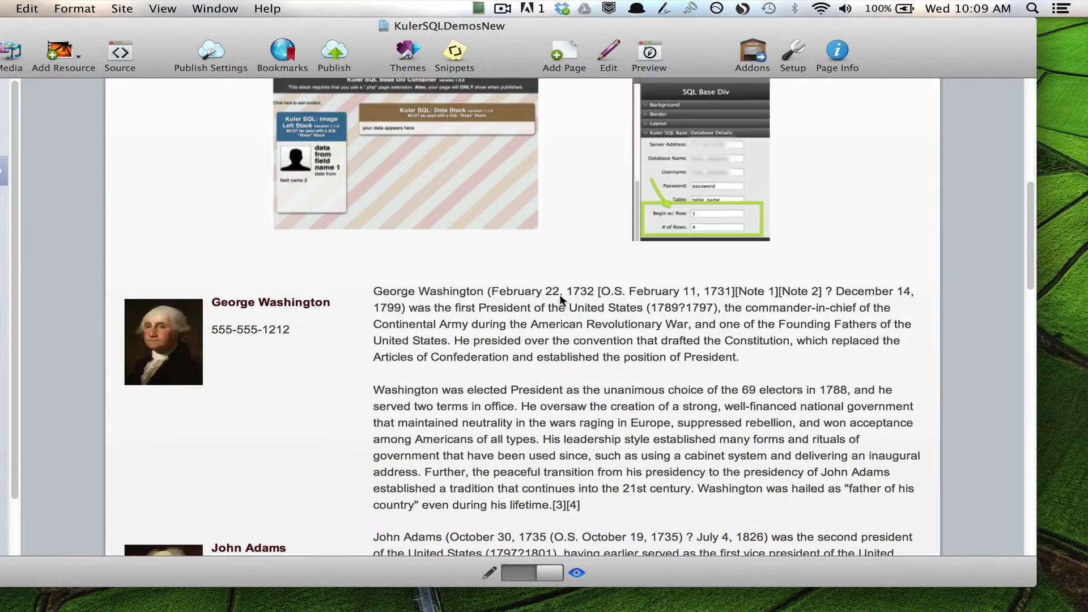
scroll(398, 295, "down", 15)
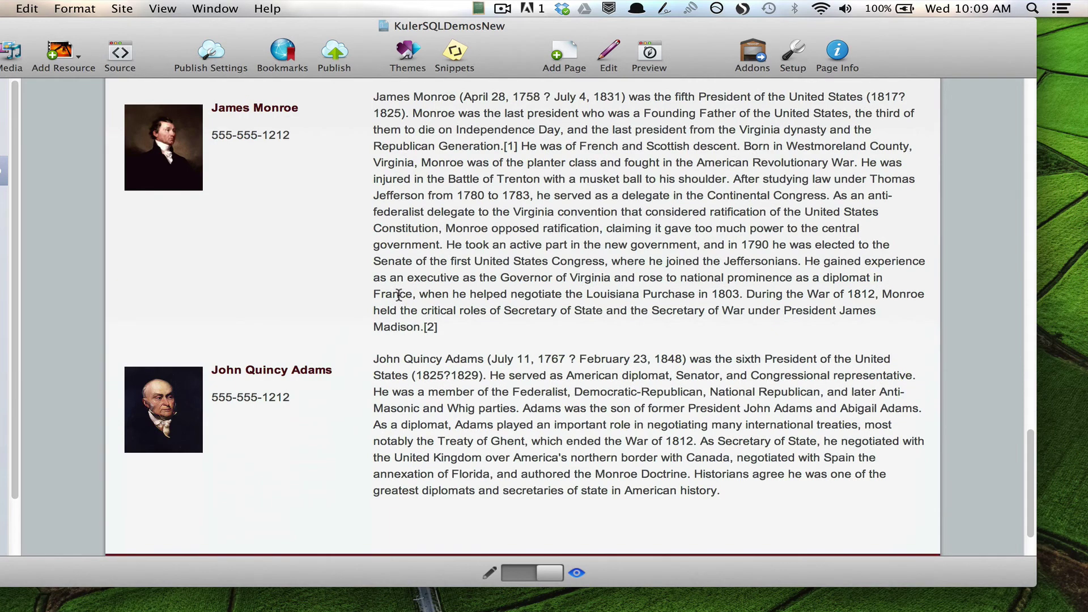
scroll(398, 295, "up", 10)
left_click(609, 54)
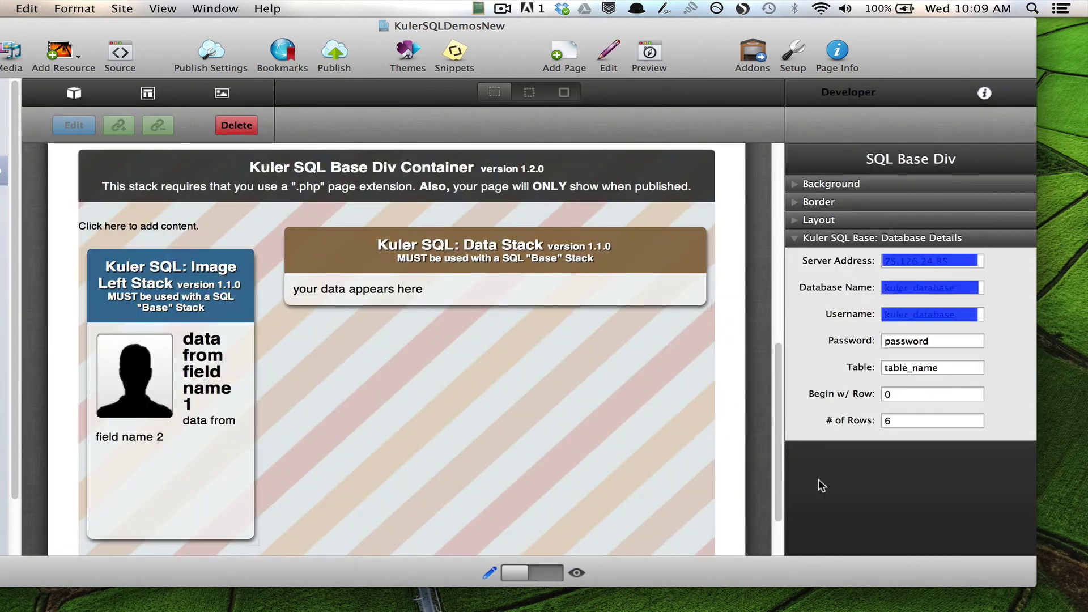
left_click(897, 421)
key("BackSpace")
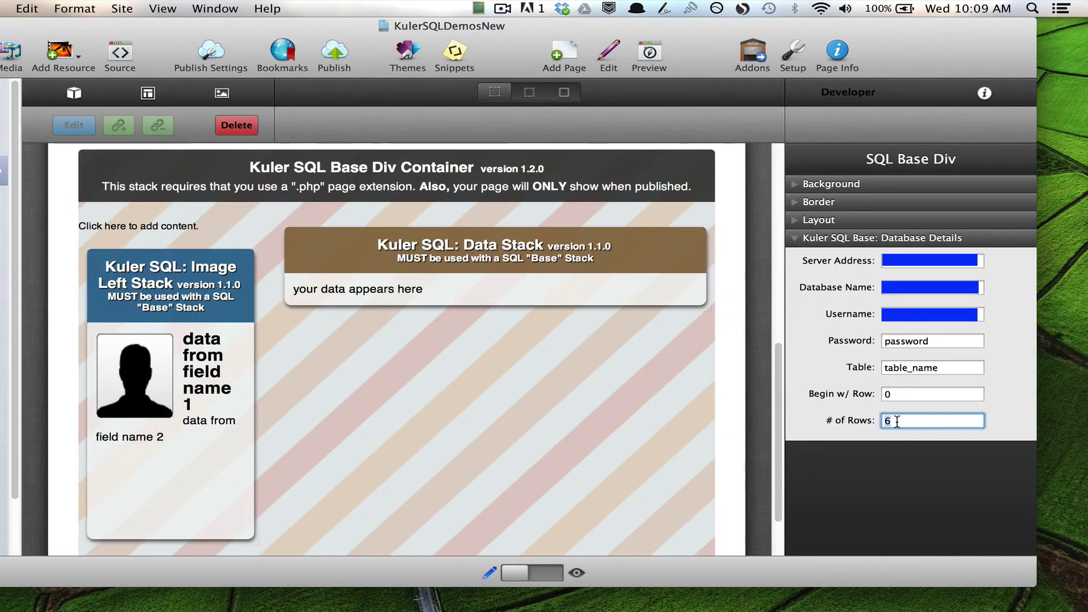
type("2")
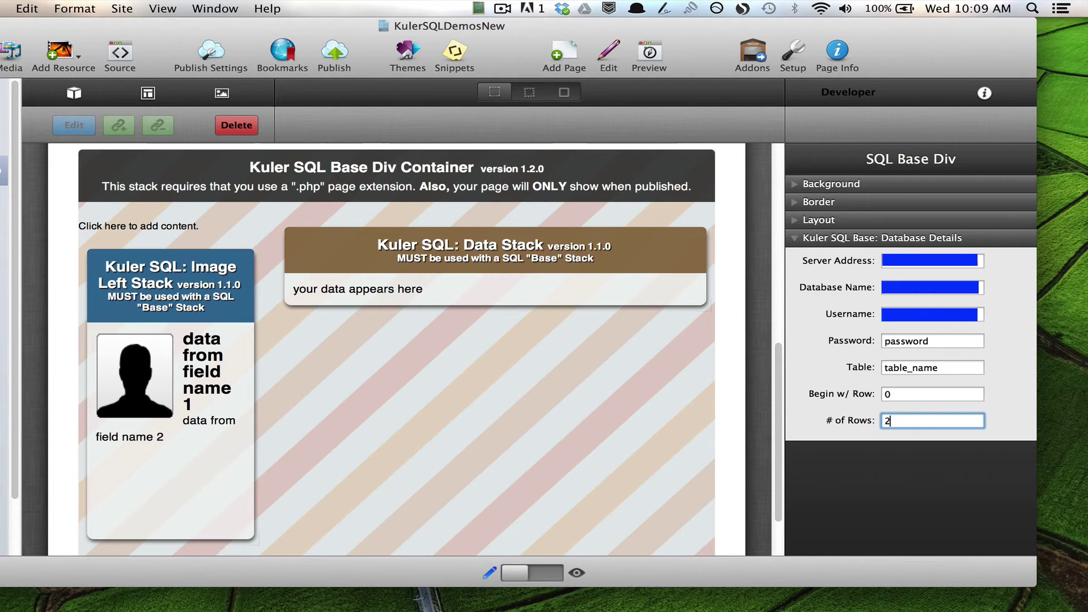
Set Begin w/ Row to 5 and preview the resulting page
left_click(897, 393)
double_click(897, 394)
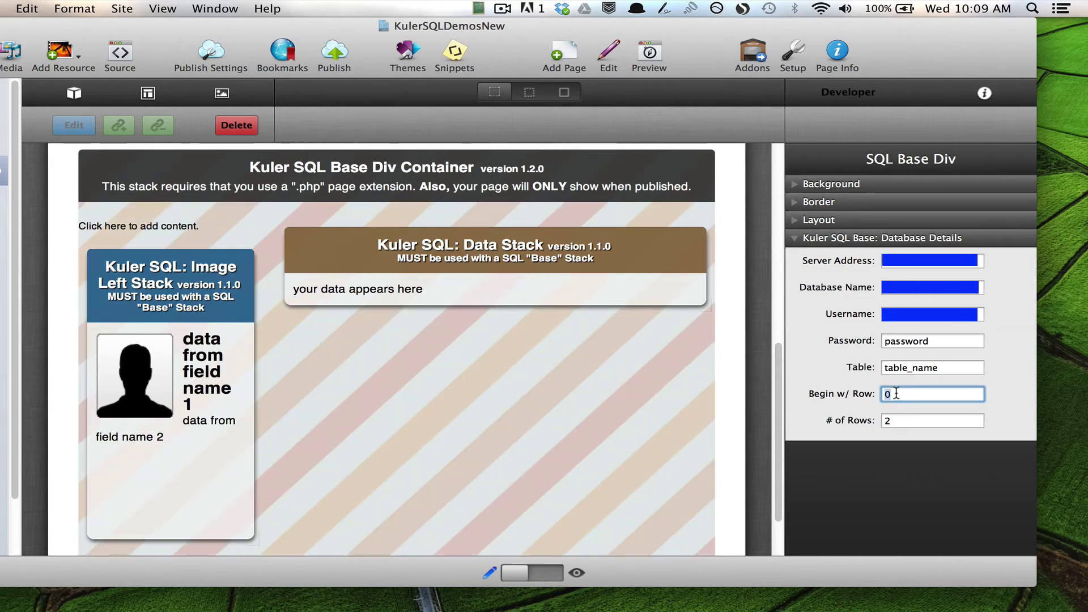
type("5")
left_click(642, 33)
left_click(649, 51)
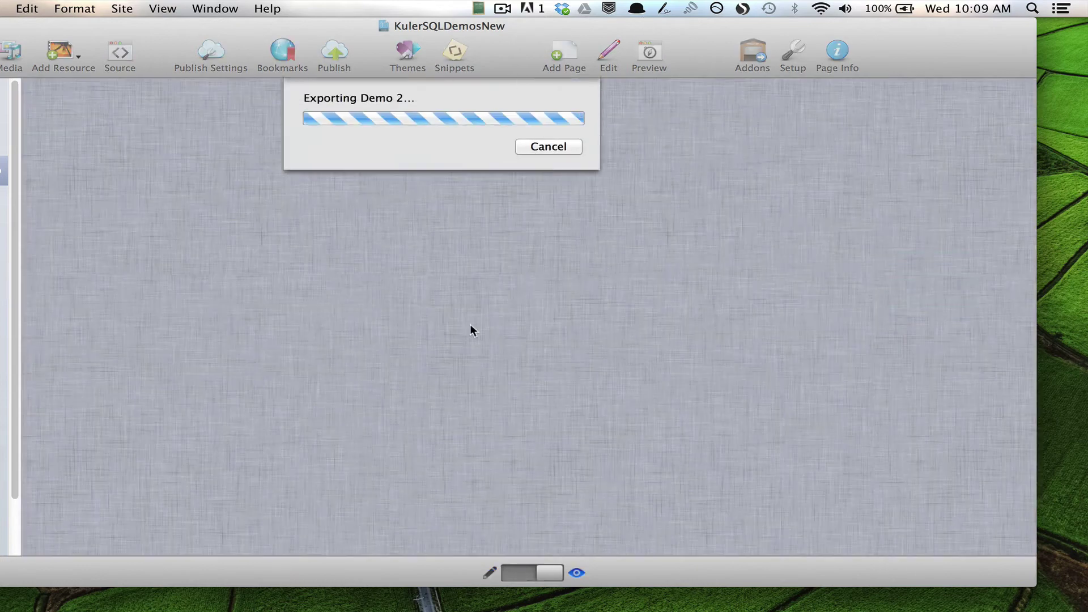
scroll(470, 324, "down", 5)
scroll(471, 324, "down", 4)
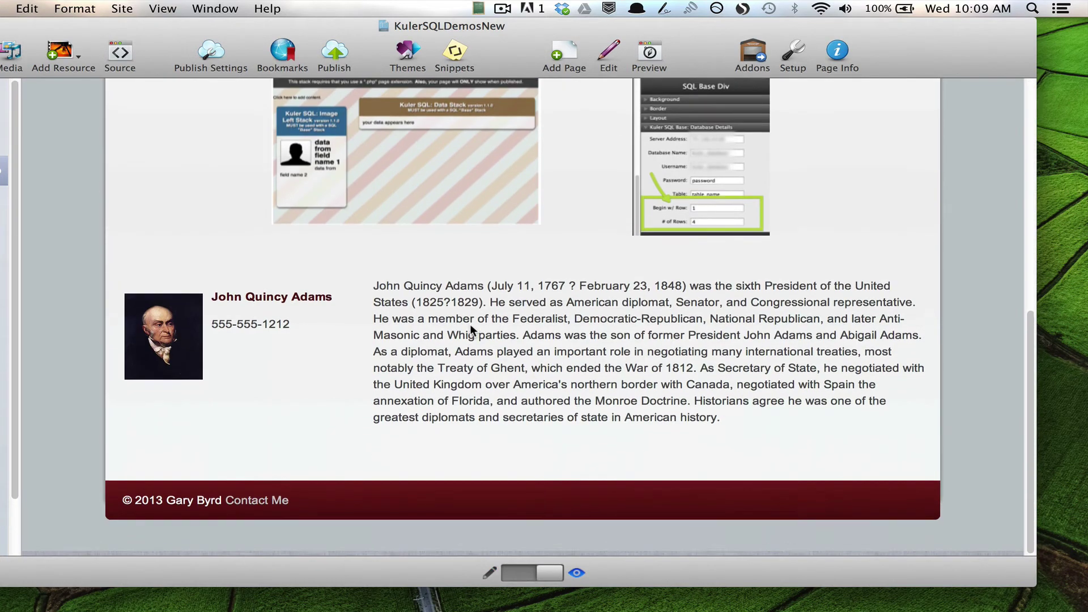
Change Begin w/ Row to 4 and preview James Monroe and John Quincy Adams
left_click(621, 54)
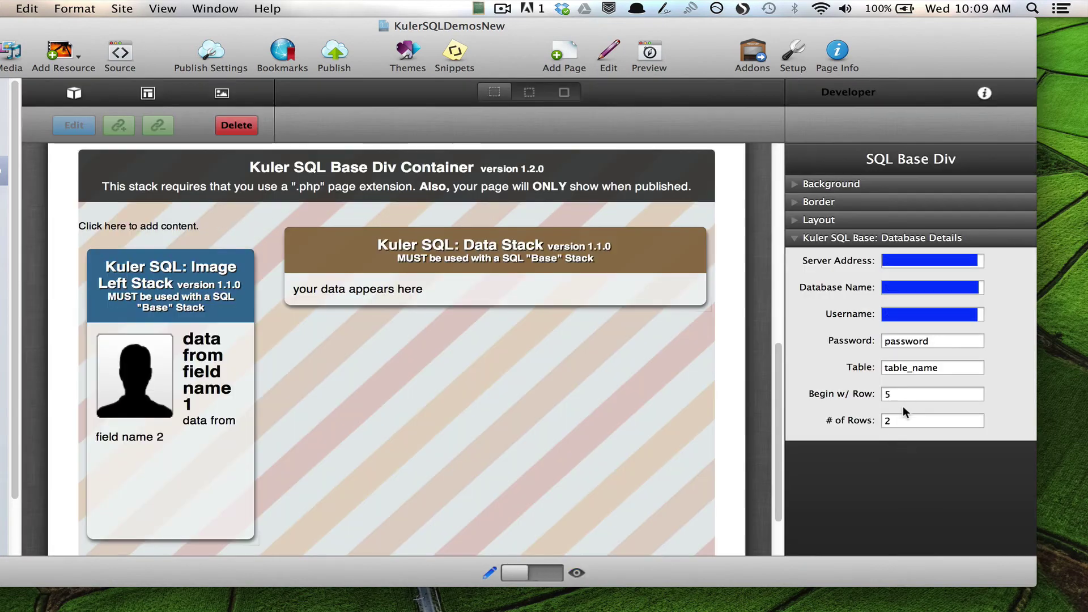
left_click(891, 394)
type("4")
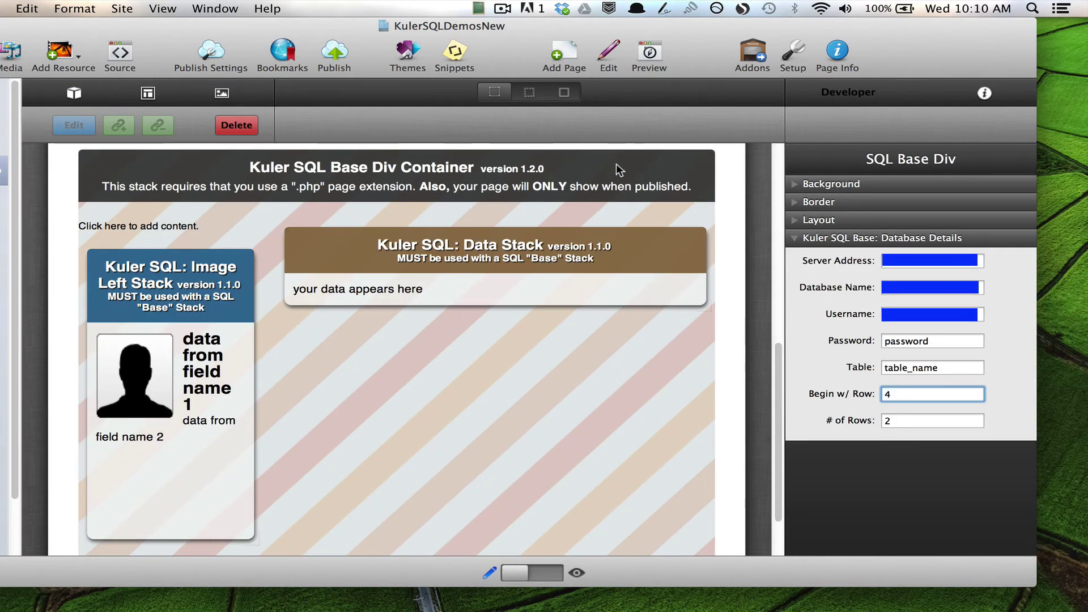
left_click(651, 64)
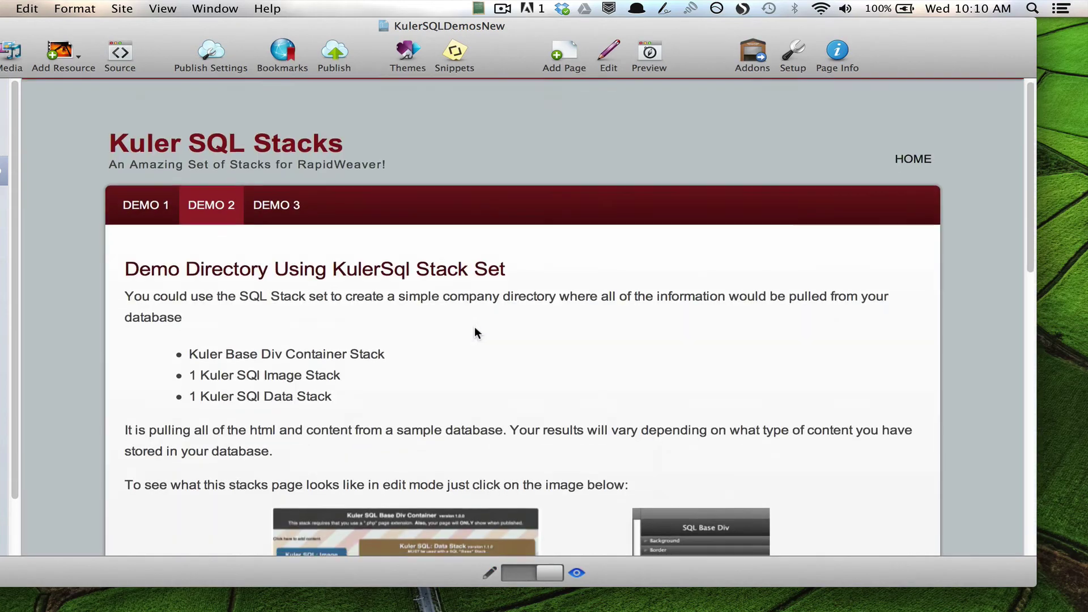
scroll(474, 327, "down", 15)
scroll(475, 329, "up", 4)
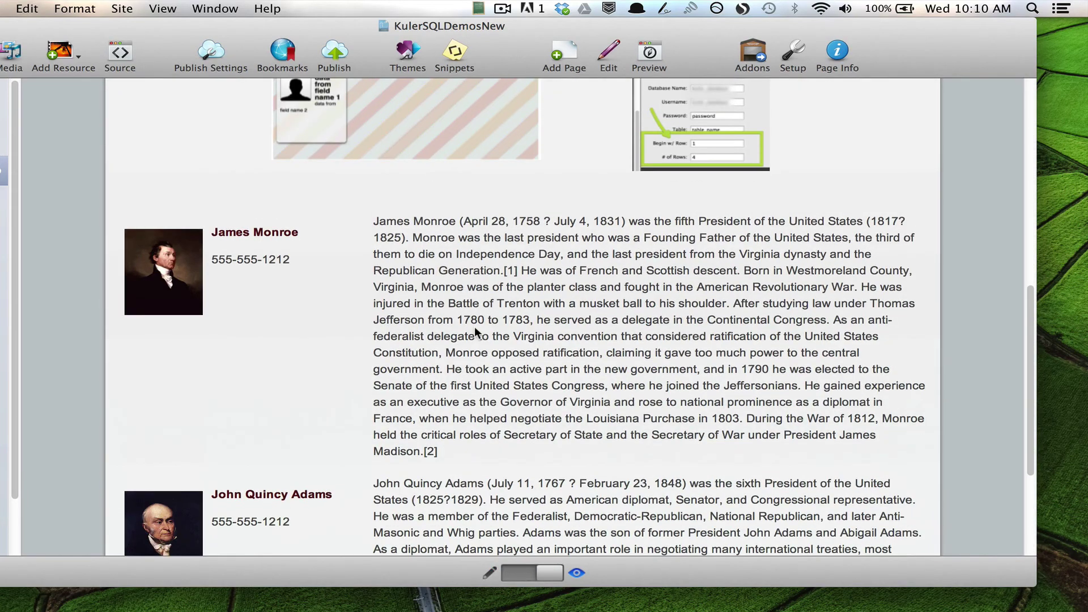
In edit mode, set # of Rows to 1 and Begin w/ Row to 3, then preview the page
left_click(598, 54)
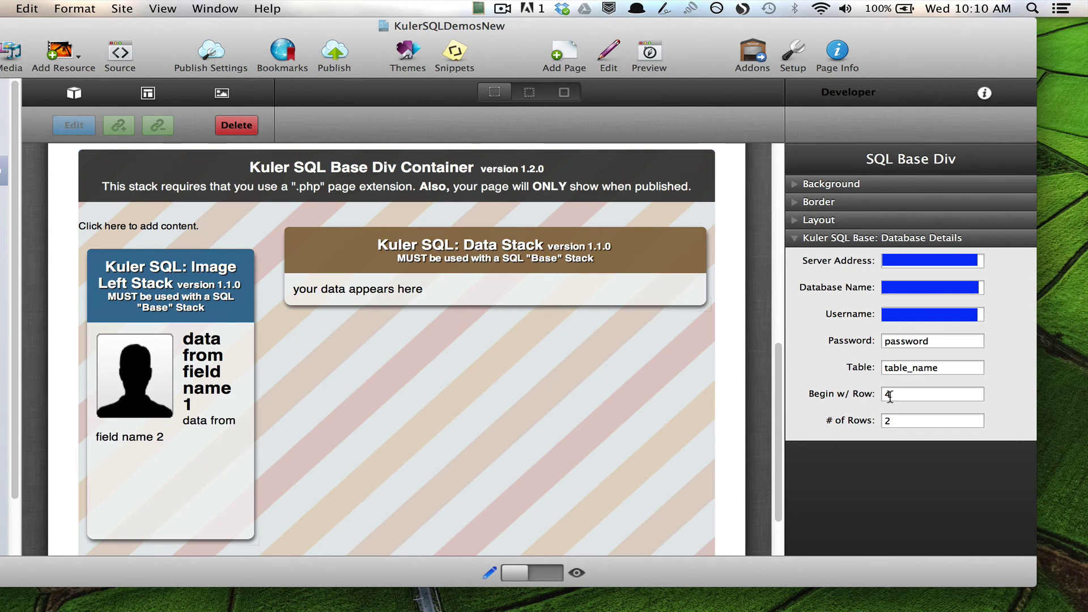
double_click(889, 421)
type("1")
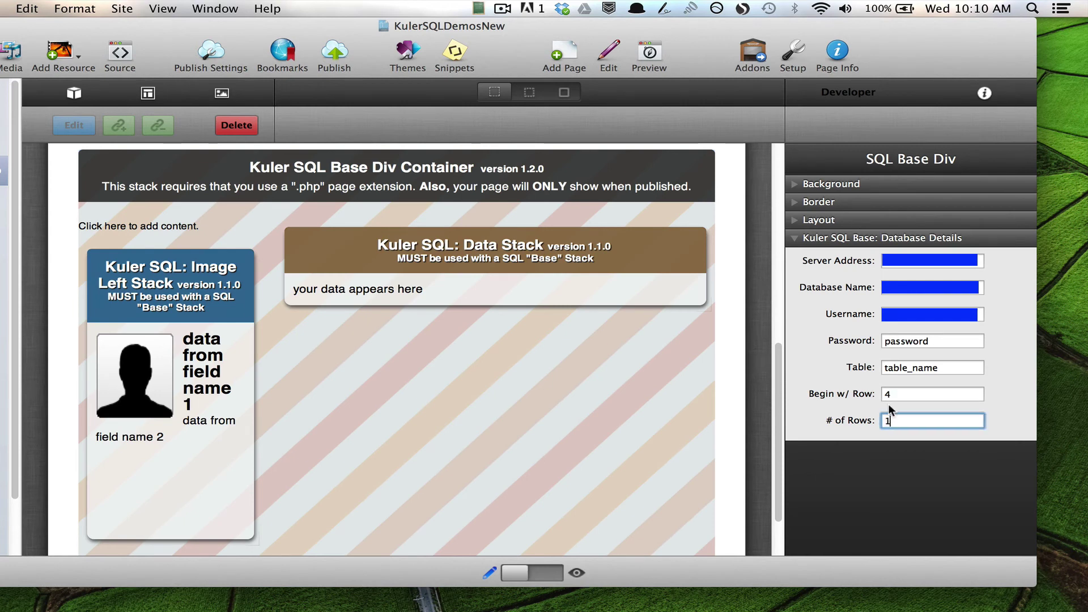
double_click(888, 395)
type("3")
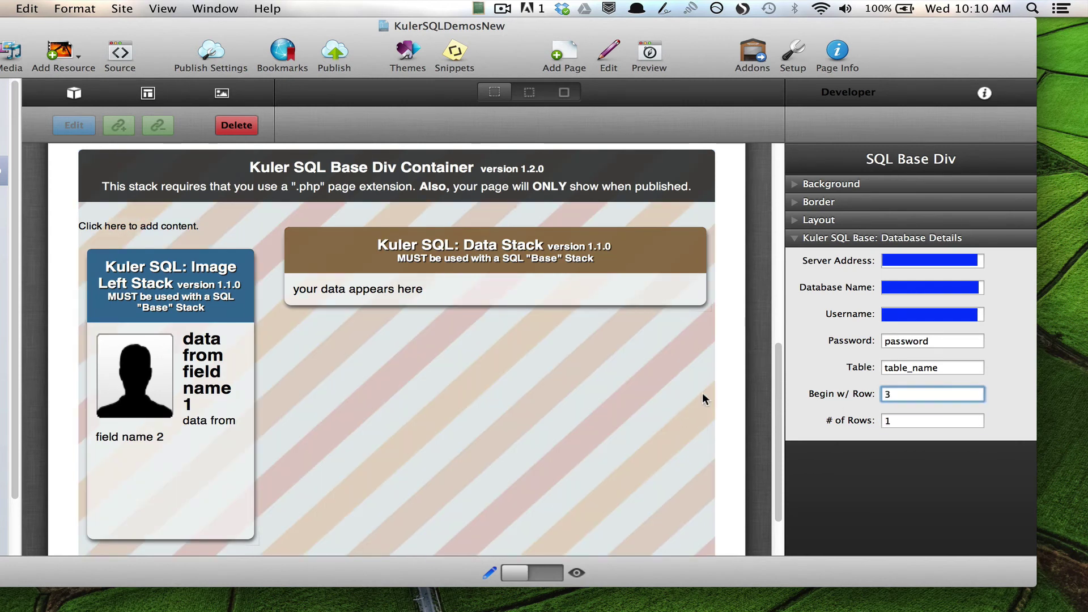
left_click(718, 370)
left_click(649, 52)
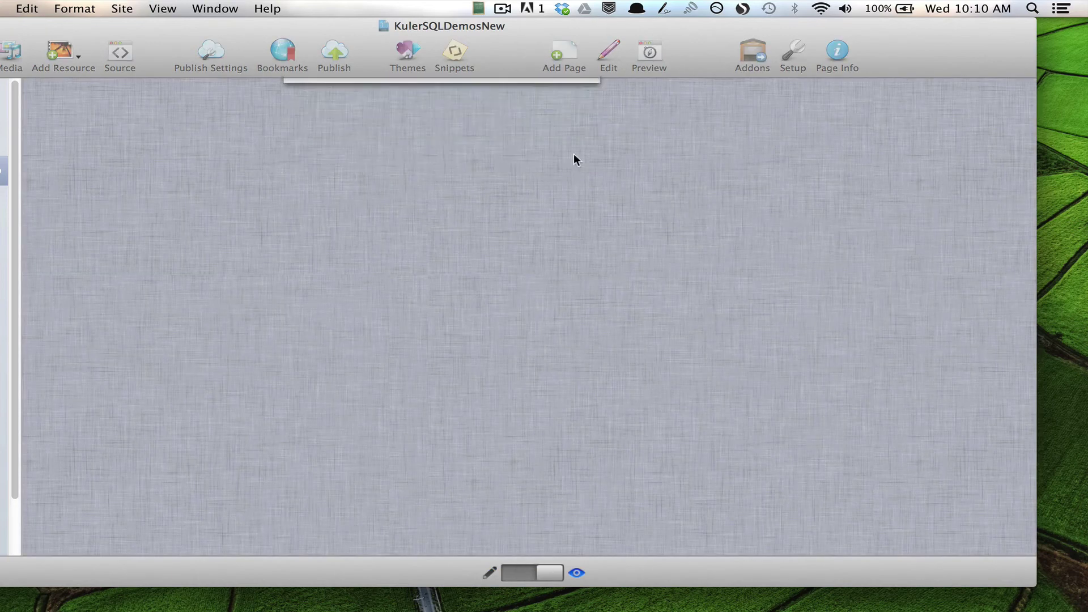
scroll(470, 363, "down", 10)
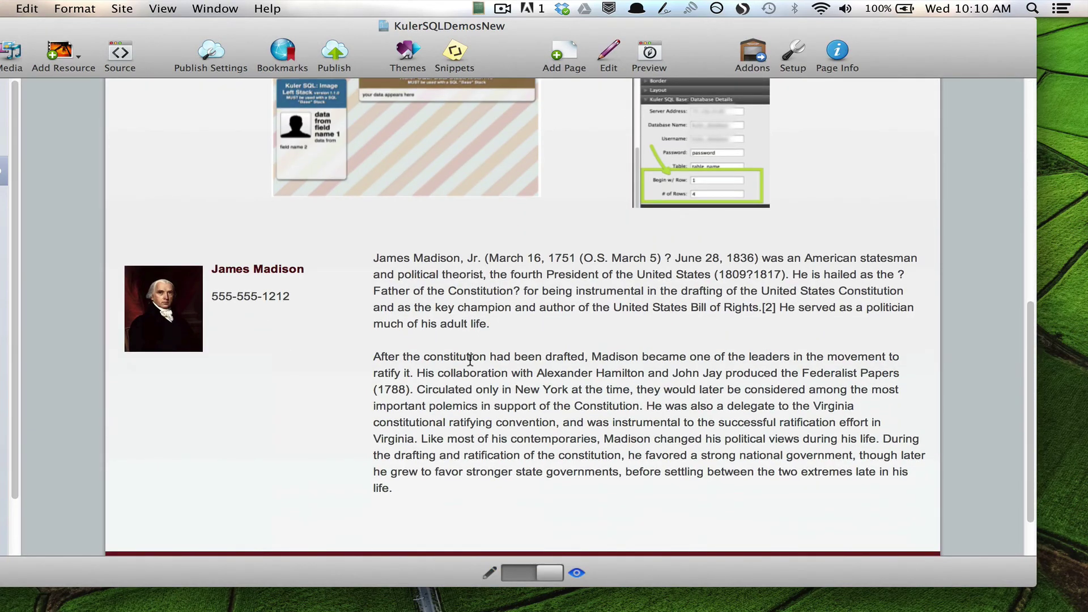
Return to edit mode and select the Kuler SQL Base Div Container, still at row 3 with 1 row
left_click(603, 54)
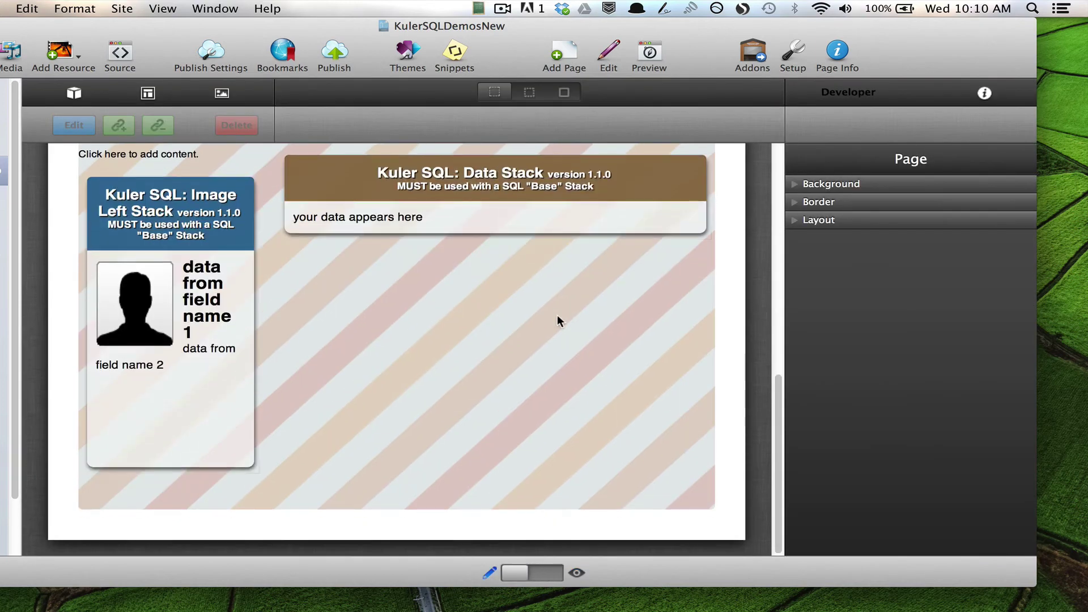
scroll(557, 315, "up", 5)
left_click(587, 295)
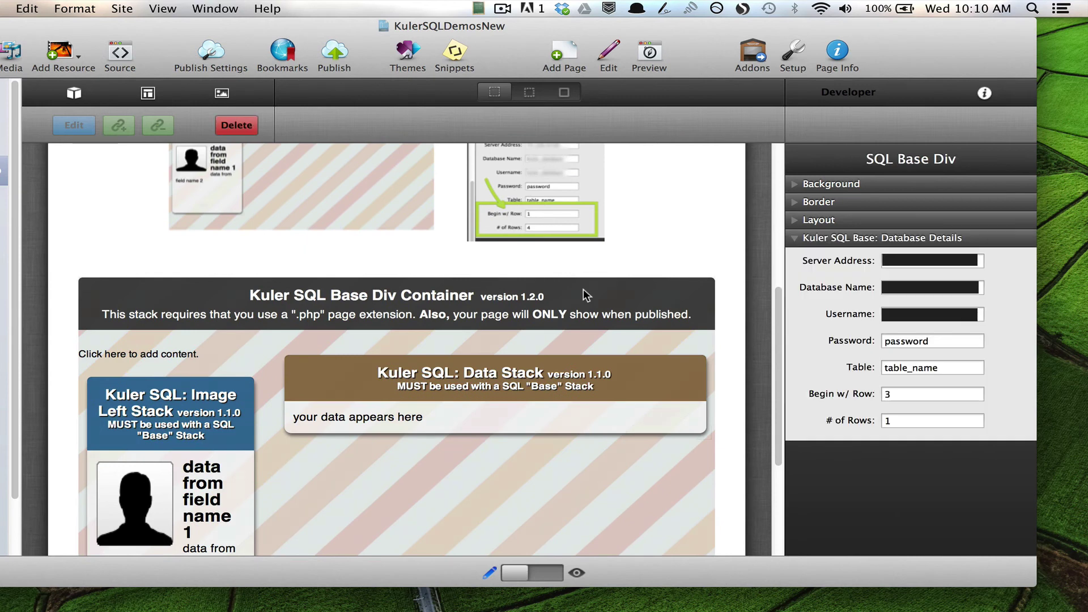